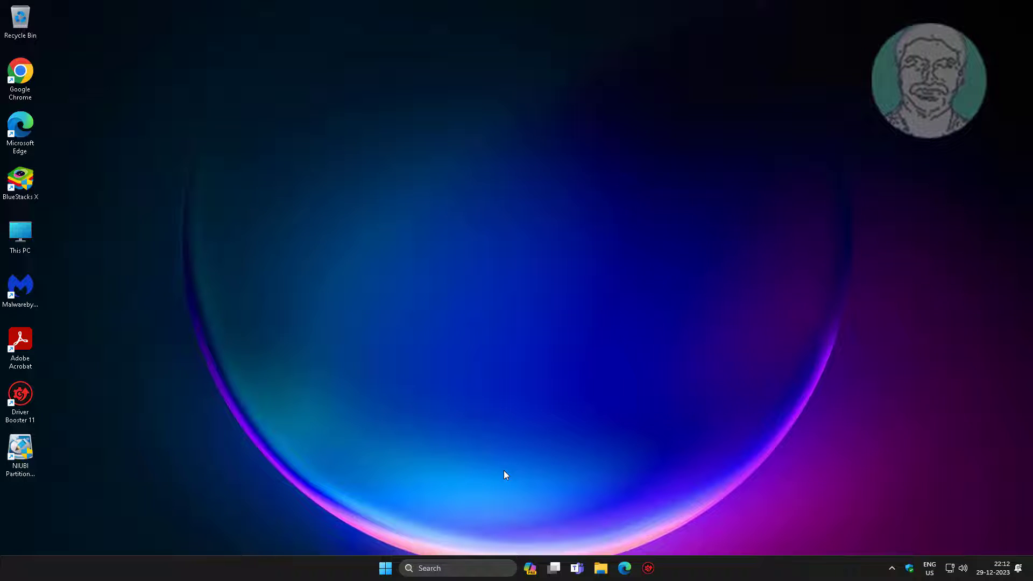
- Find Control Panel through taskbar search and reach Programs and Features
click(461, 568)
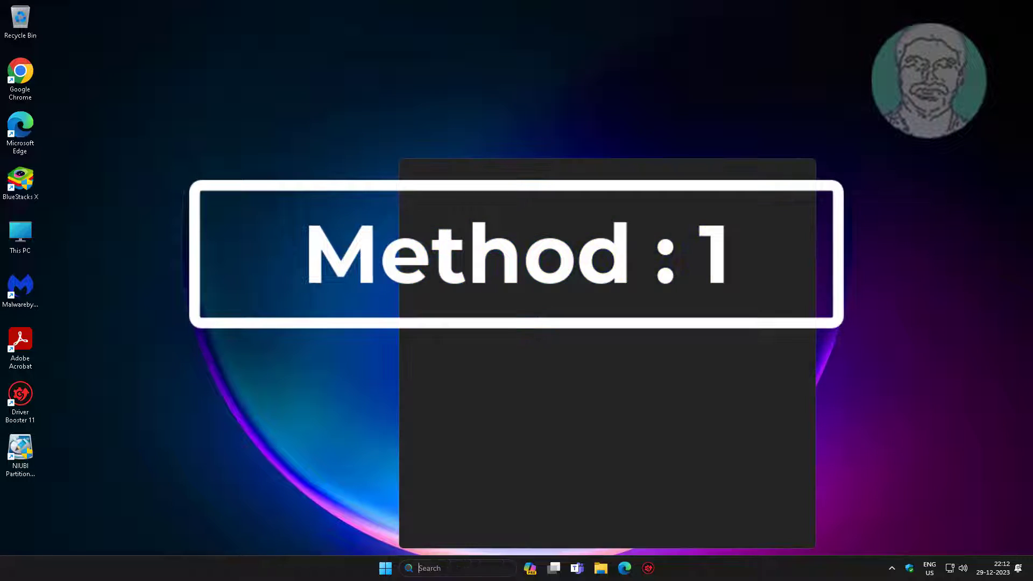
text(control panel)
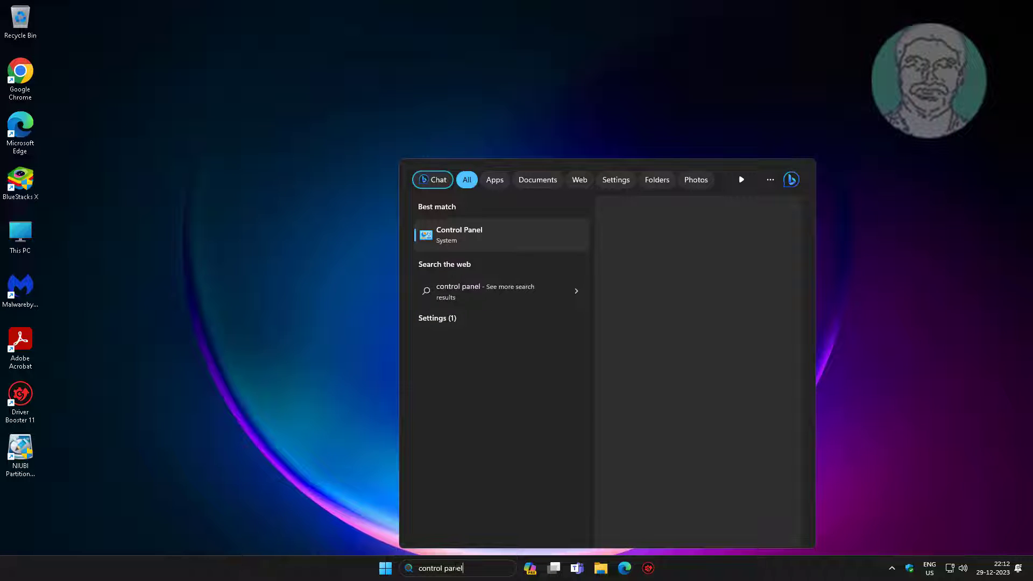
click(497, 236)
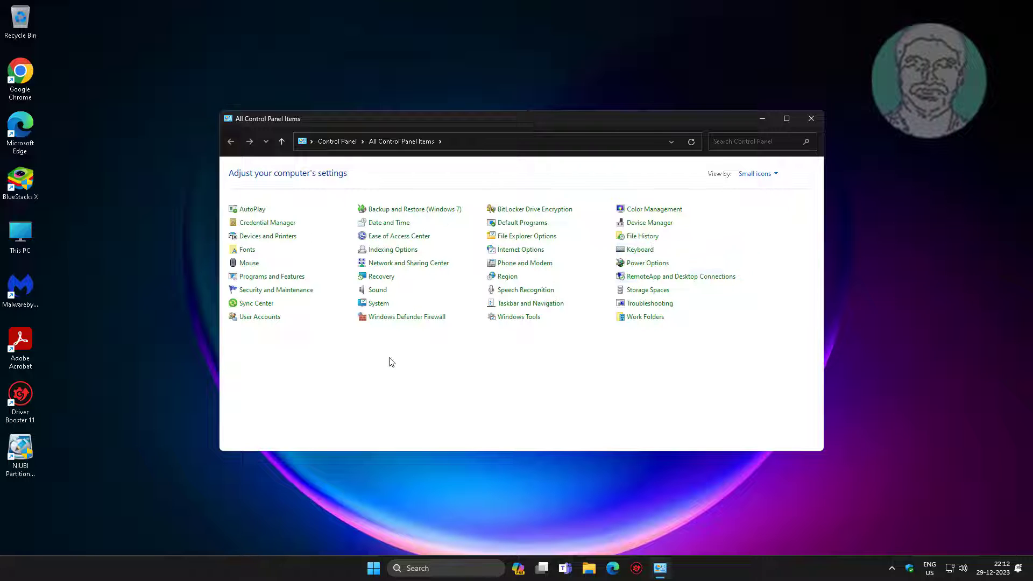
click(275, 278)
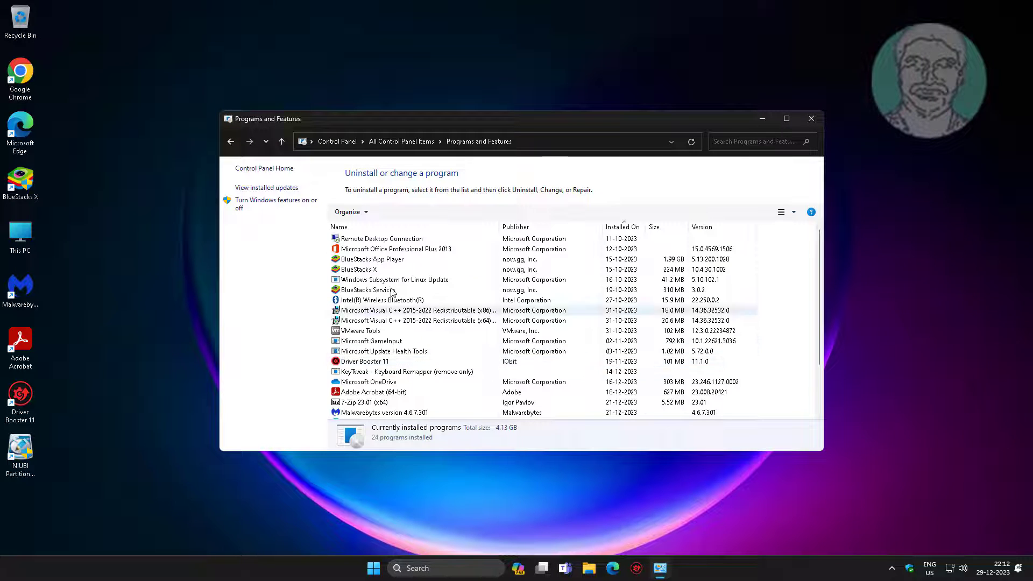
- Tick .NET Framework 3.5 and .NET Framework 4.8 Advanced Services in Windows Features
click(303, 209)
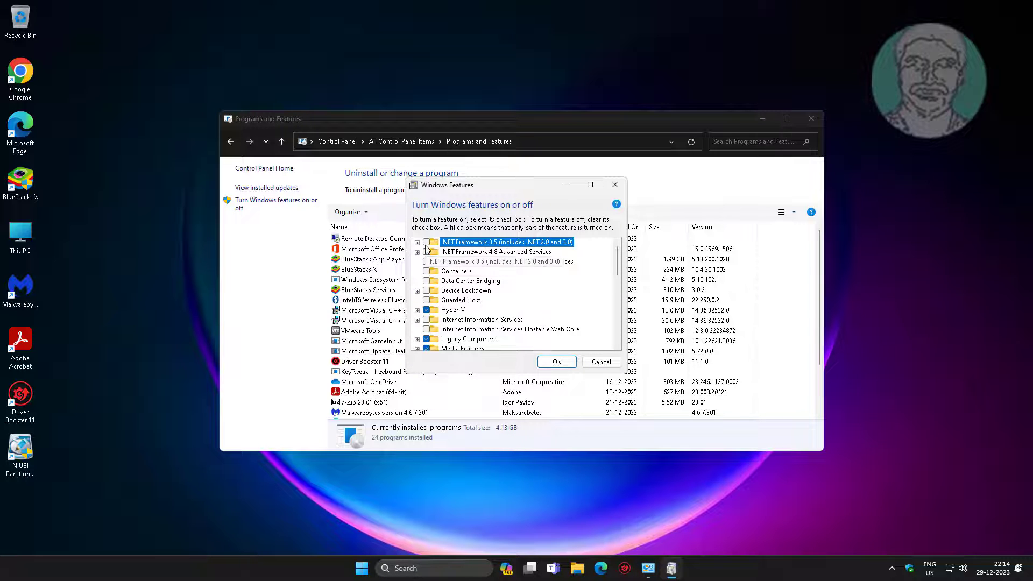
click(476, 252)
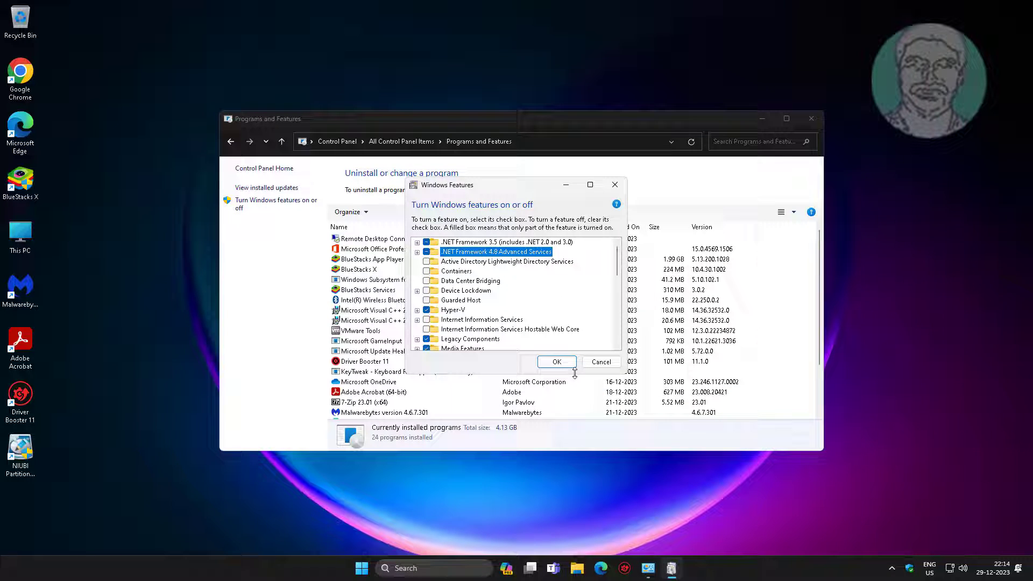
- Confirm the feature changes with files from Windows Update and dismiss the completion message
click(557, 362)
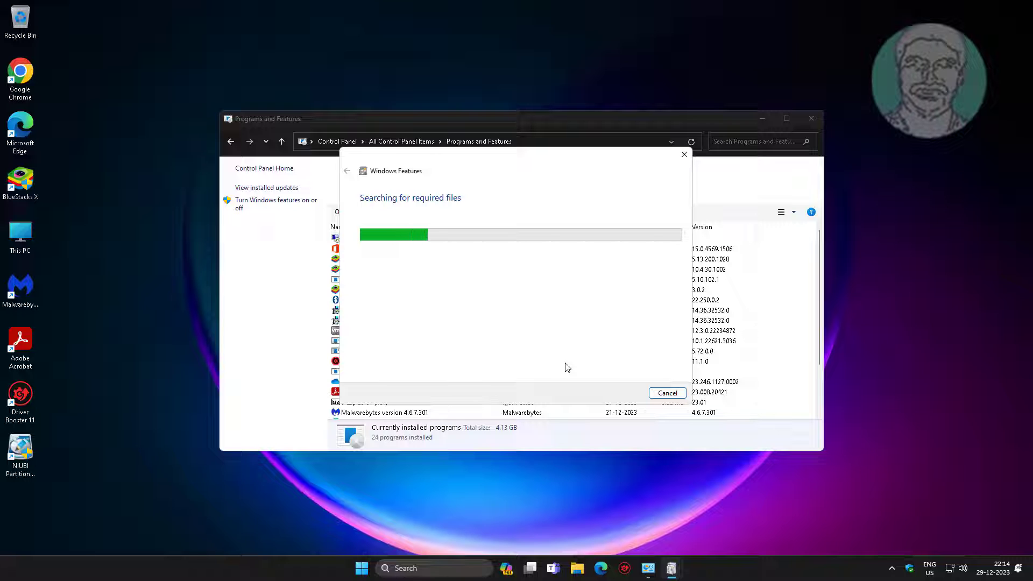
click(568, 271)
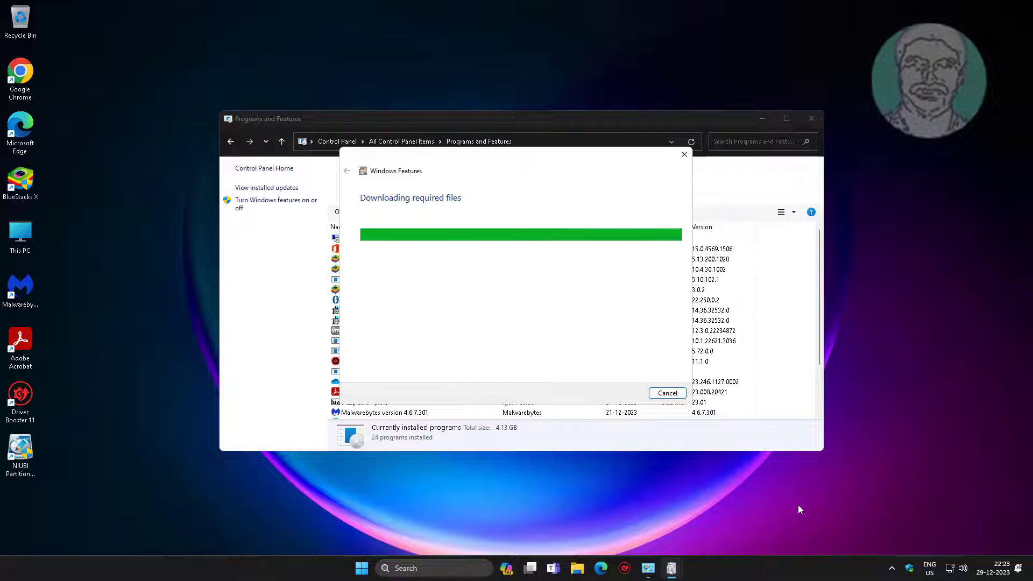
click(667, 394)
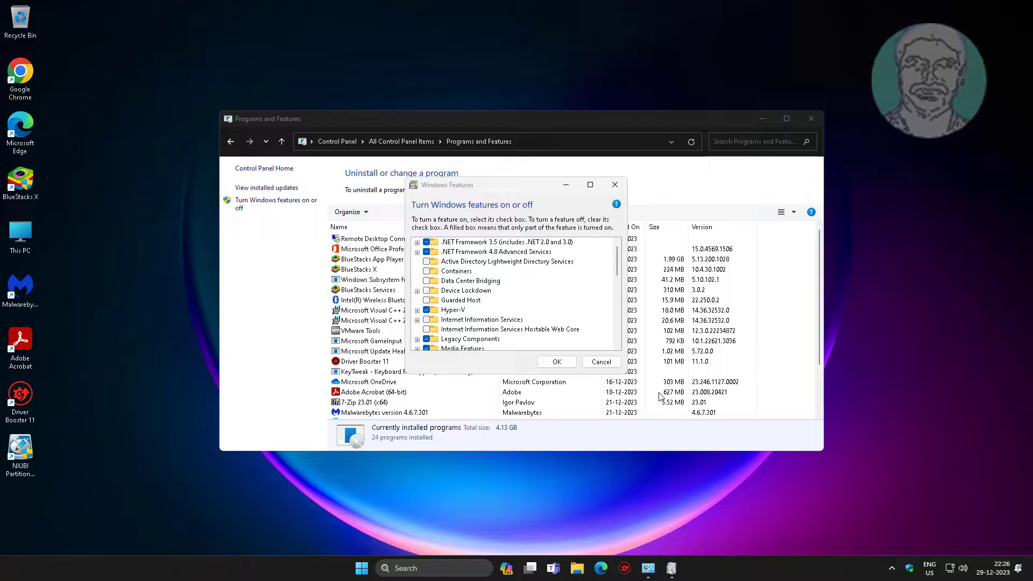
- Close Programs and Features and briefly check the Start menu power options
click(810, 119)
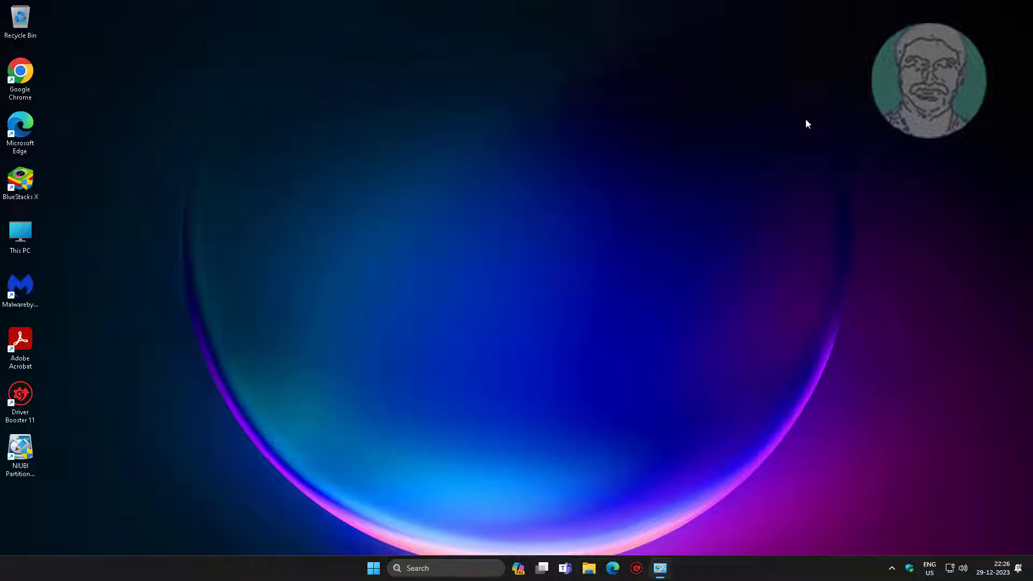
click(374, 568)
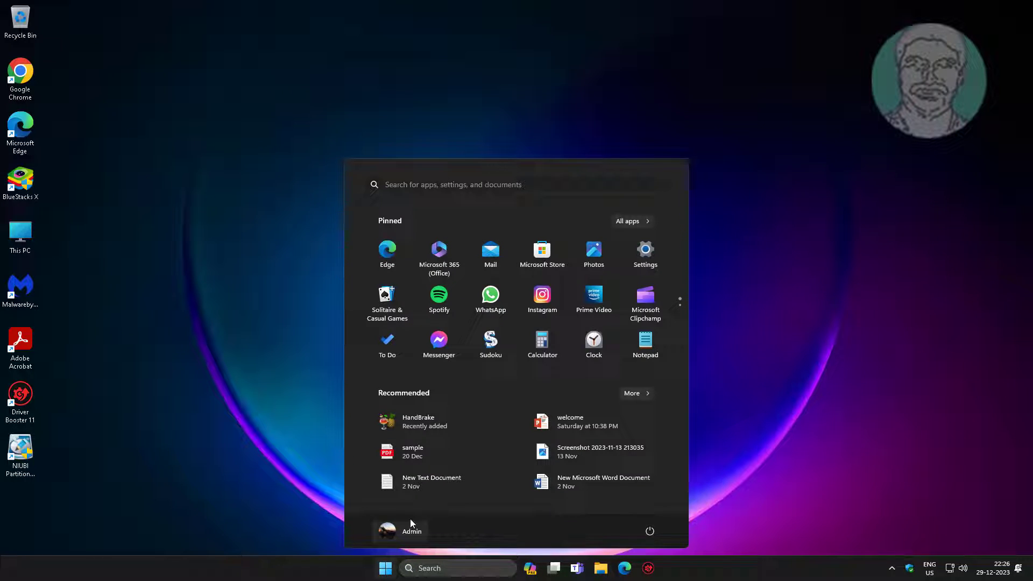
click(650, 531)
click(643, 512)
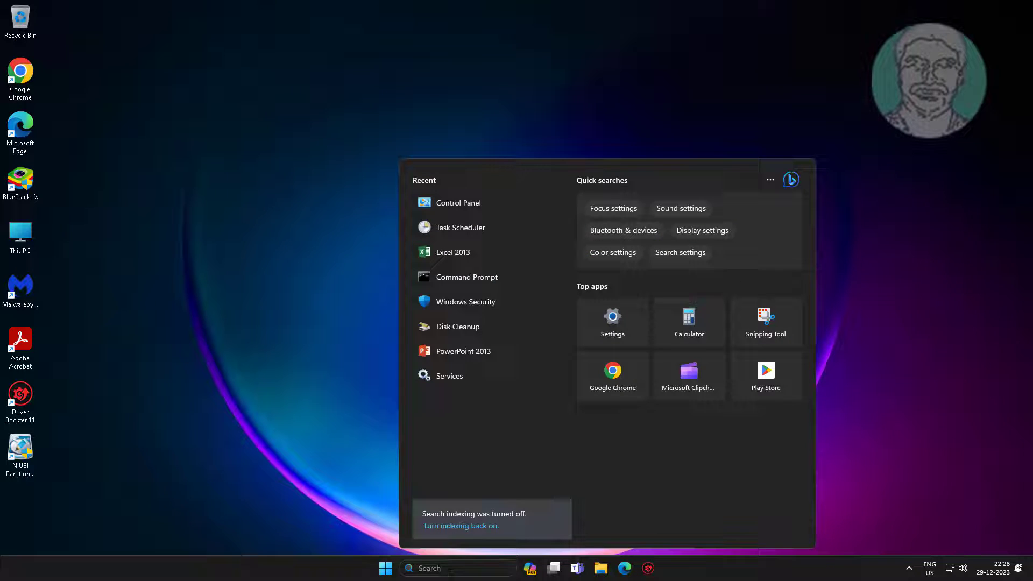
text(cmd)
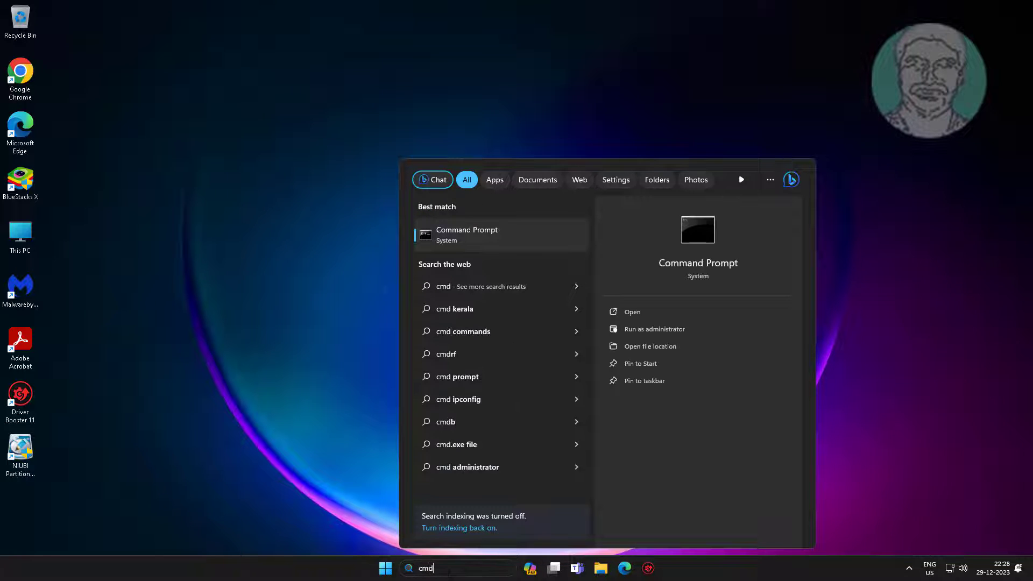
- Launch Command Prompt as administrator from search and accept the UAC prompt
right_click(468, 234)
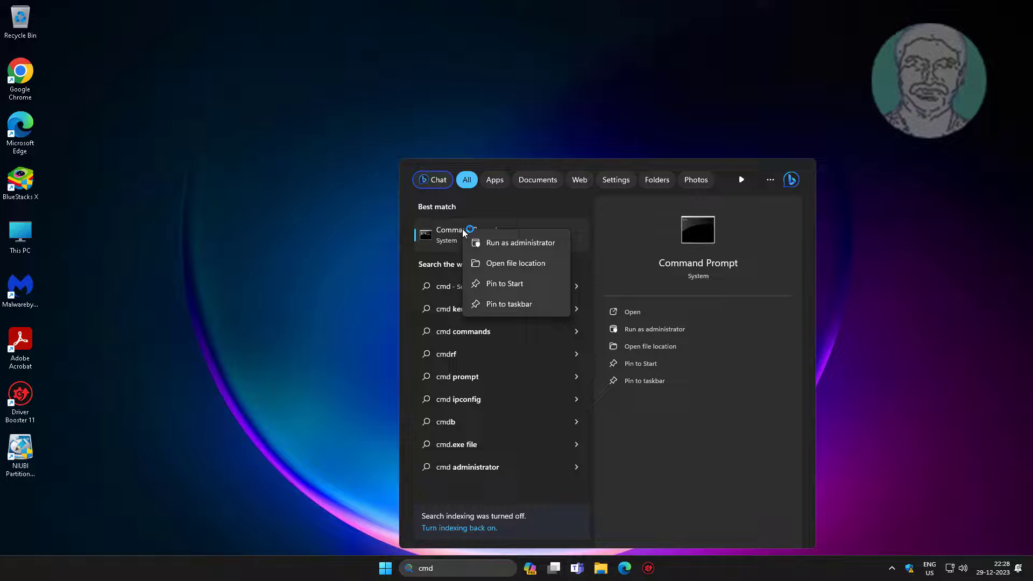
click(514, 244)
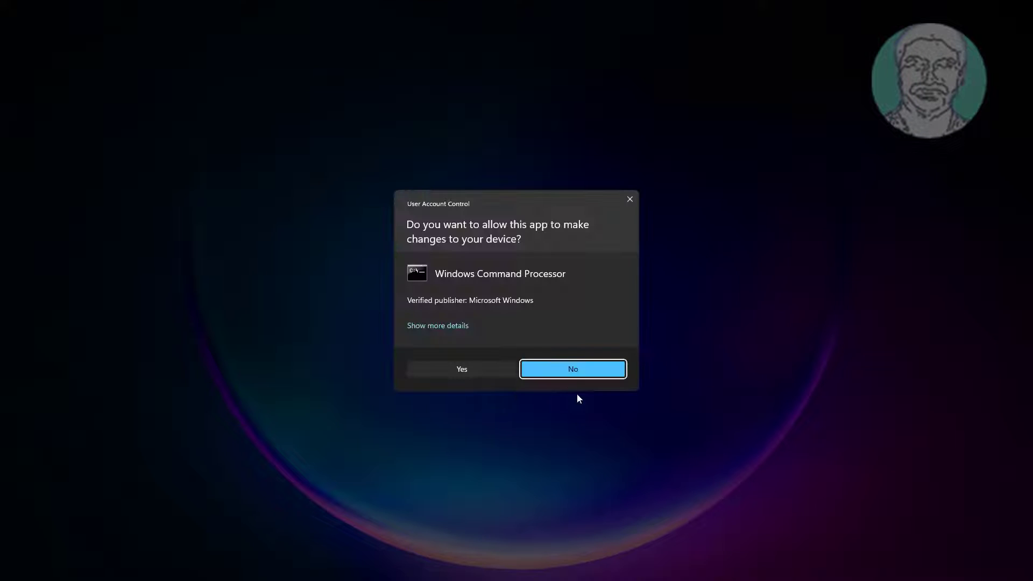
click(462, 368)
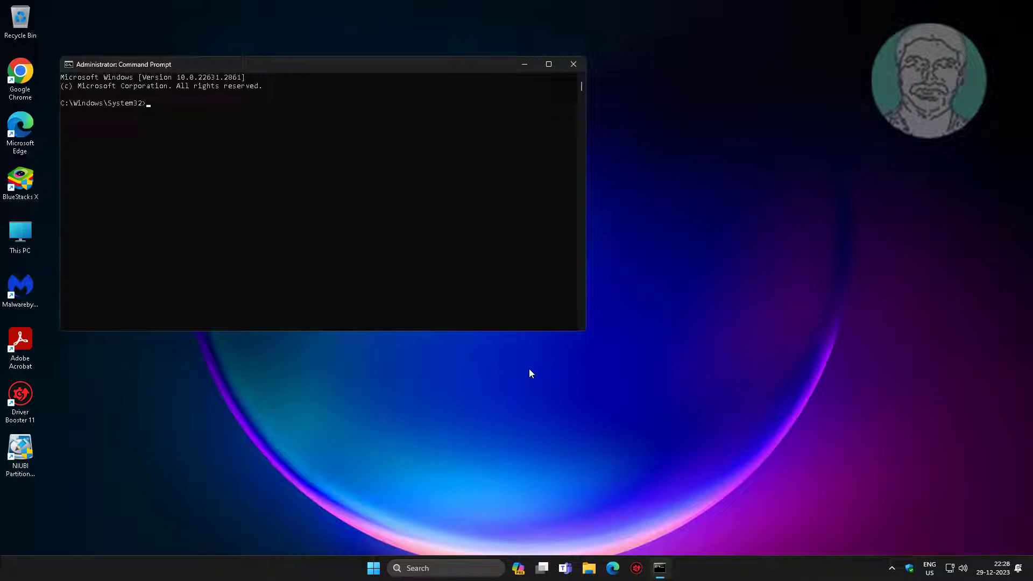
text(sfc /)
text(scannow)
- Run sfc /scannow and let verification complete with no integrity violations
key(Return)
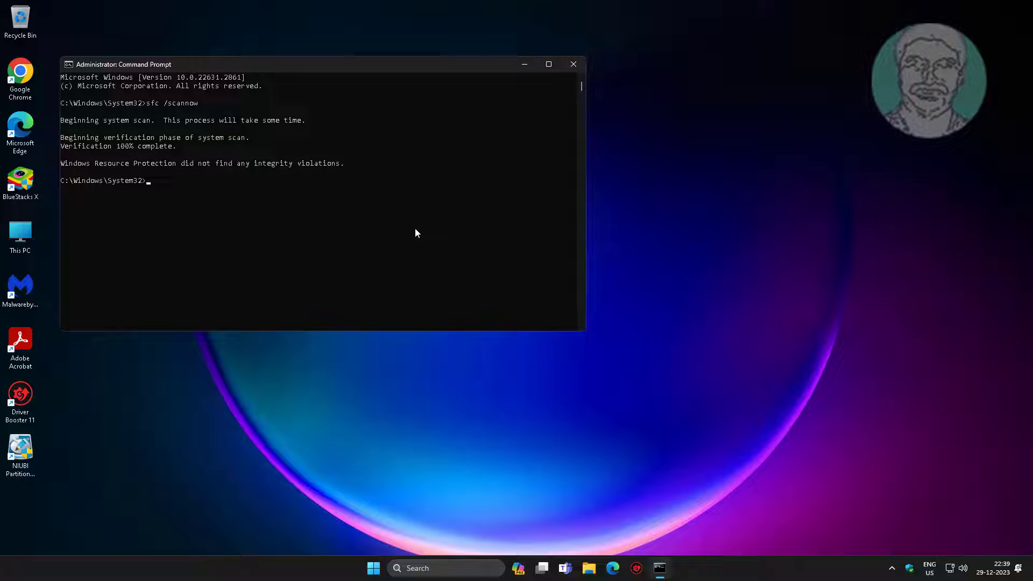
text(di)
text(sm /online)
text( /cleanup)
text(-image /)
text(restoreheal)
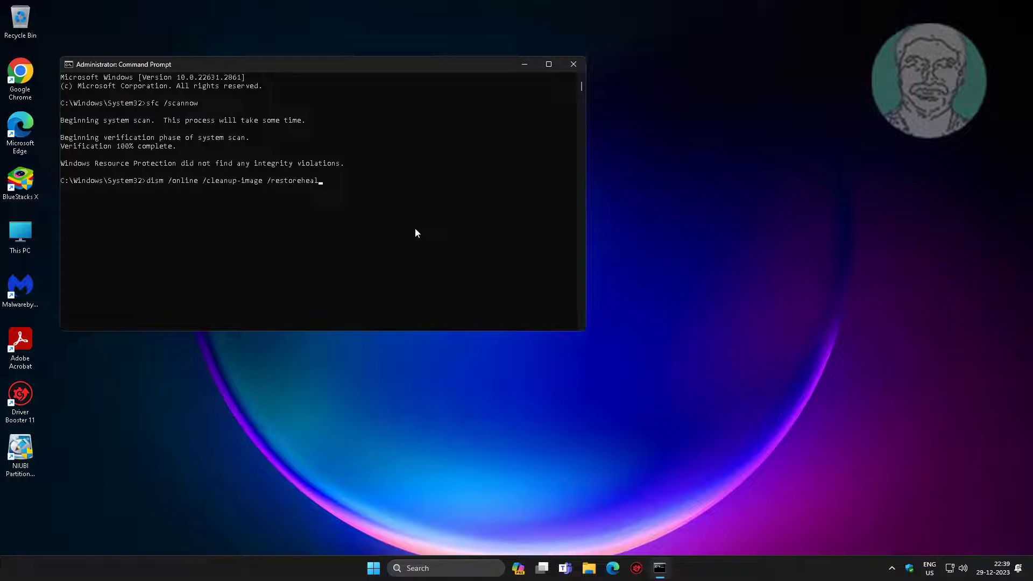
text(th)
- Run dism /online /cleanup-image /restorehealth to repair the Windows image
key(Return)
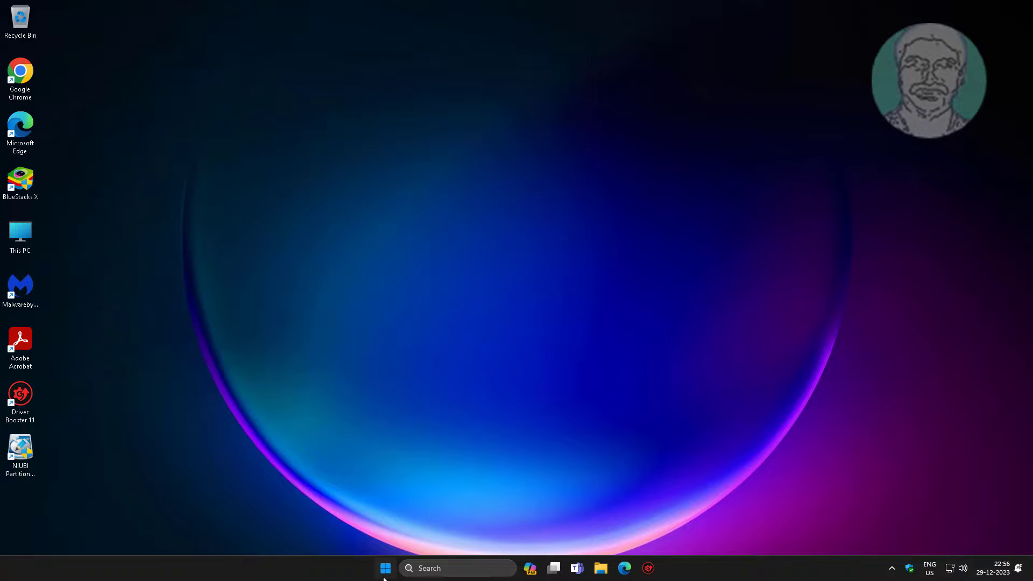
- Show Sleep, Shut down and Restart from the Start menu power button
click(386, 568)
click(651, 527)
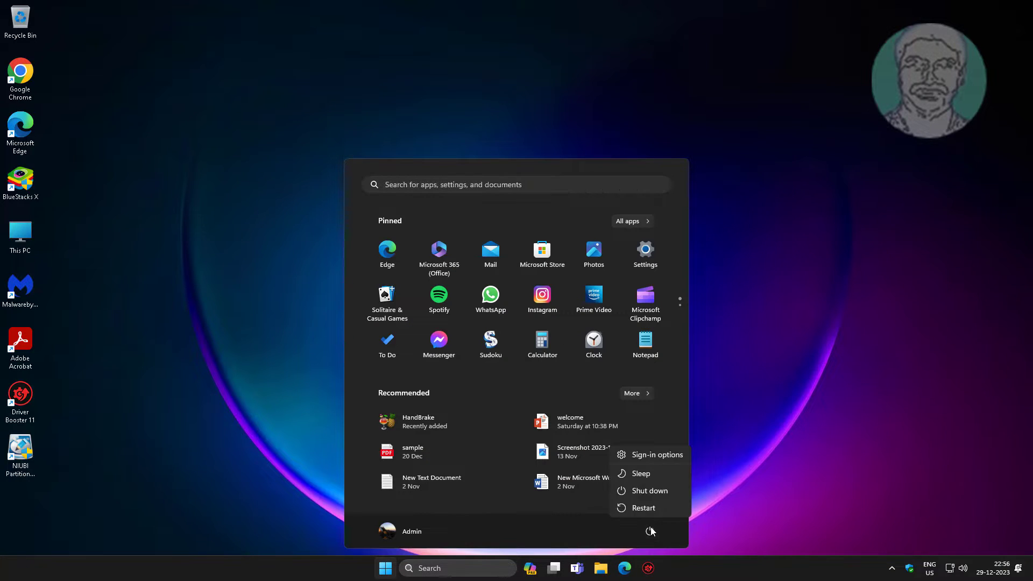